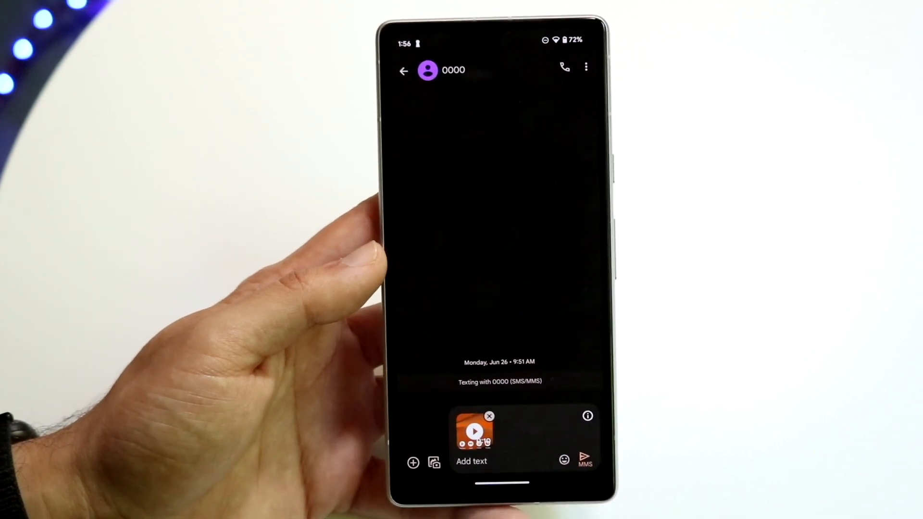
Step: Go home, reopen the Messages draft to 0000 with the video attached, then return home
left_click_drag(475, 480, 433, 361)
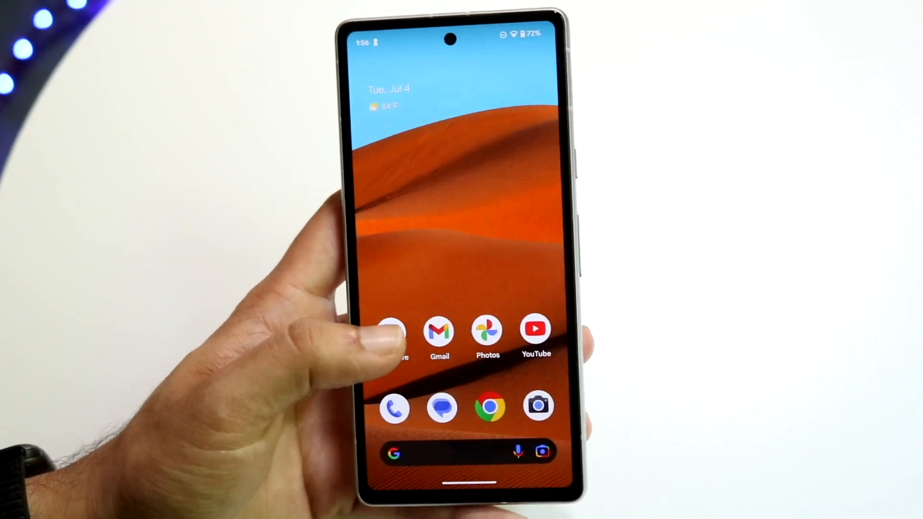
left_click(441, 408)
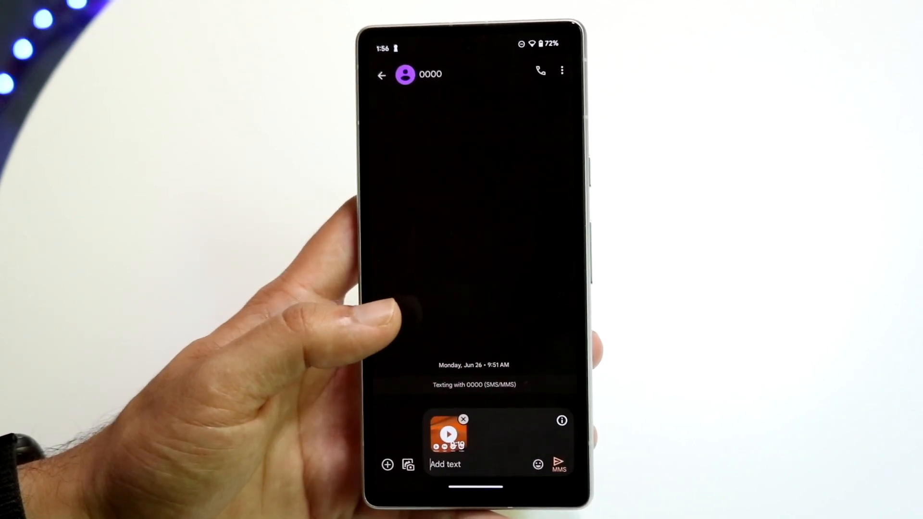
left_click_drag(461, 476, 447, 324)
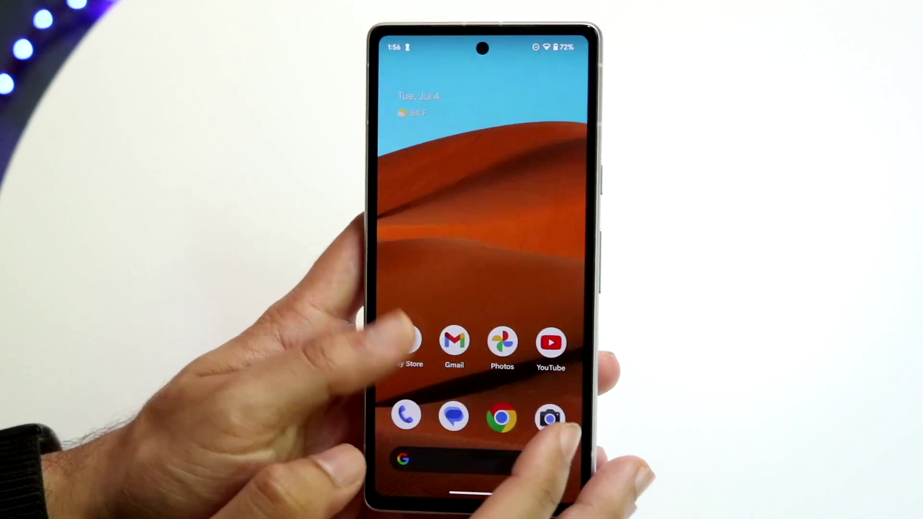
left_click_drag(432, 404, 432, 181)
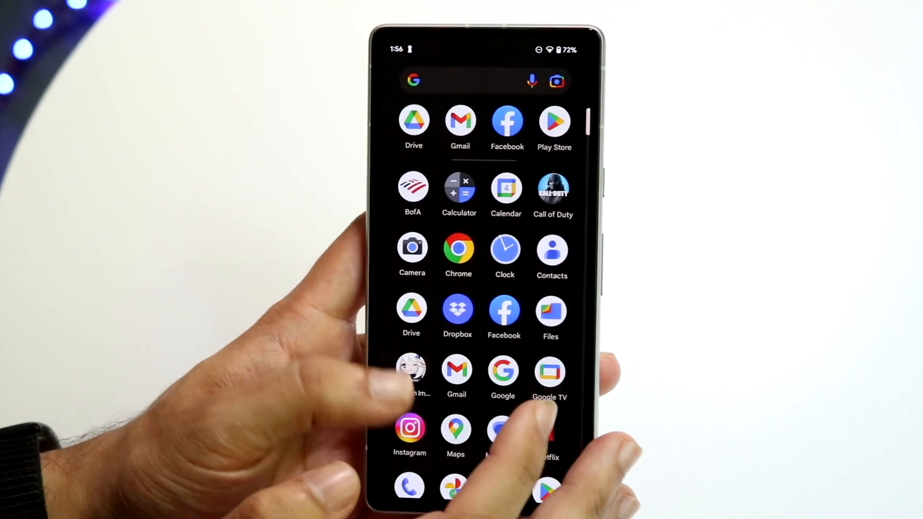
scroll(479, 288, "down", 2)
scroll(479, 288, "up", 2)
left_click_drag(475, 216, 477, 404)
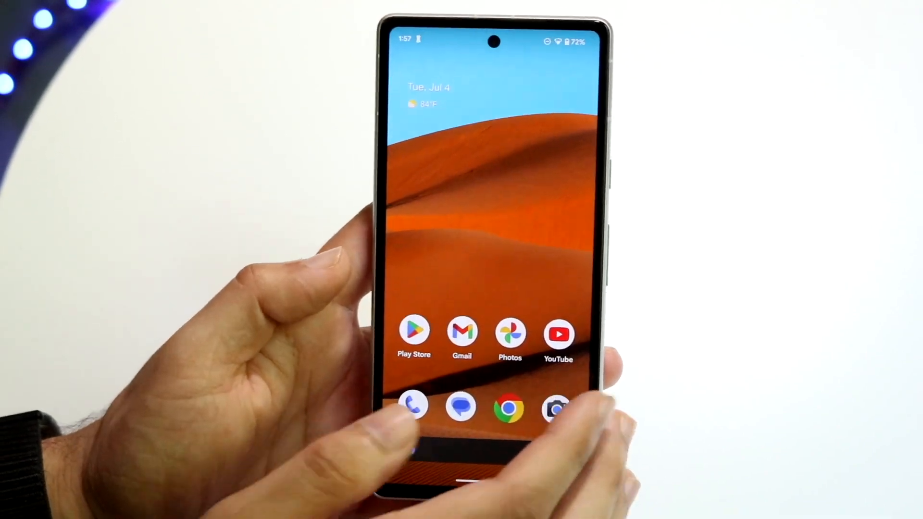
key("XF86PowerOff")
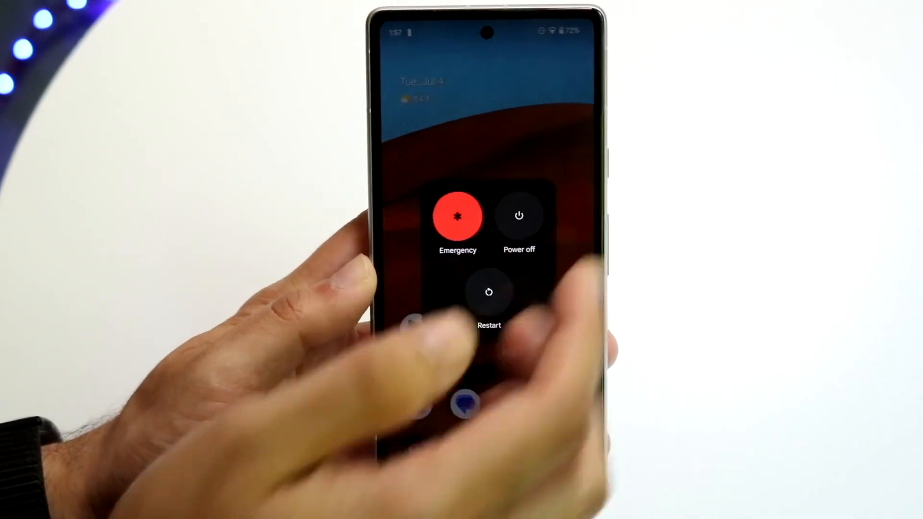
left_click(447, 462)
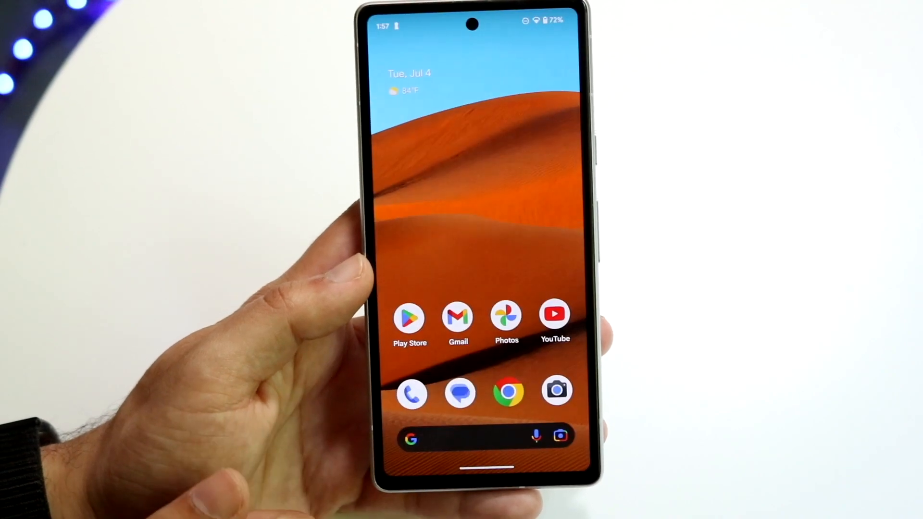
left_click_drag(448, 403, 447, 180)
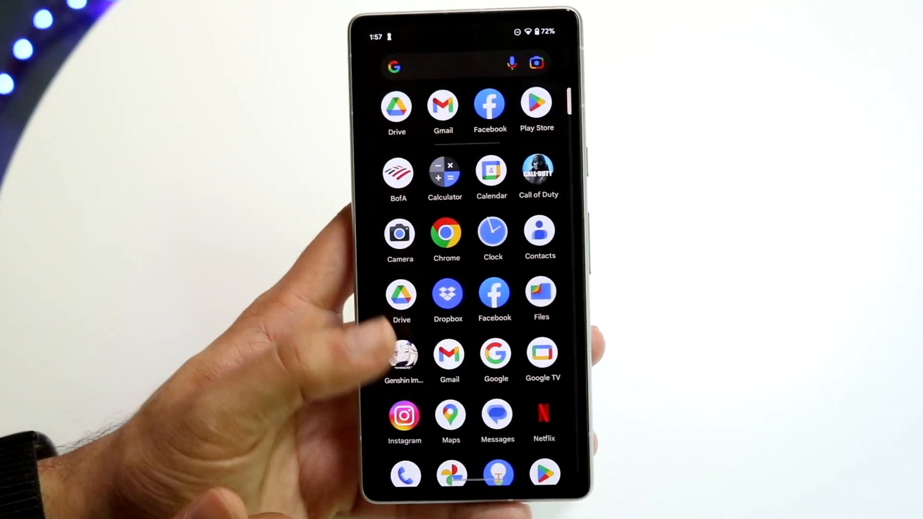
left_click_drag(469, 361, 470, 144)
Step: From Settings, scroll down and enter the System settings page
left_click(399, 315)
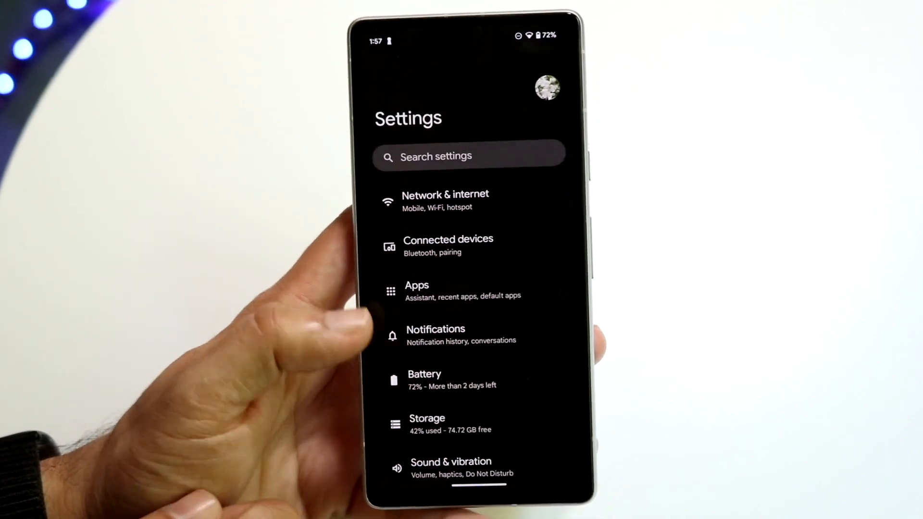
left_click_drag(469, 403, 469, 159)
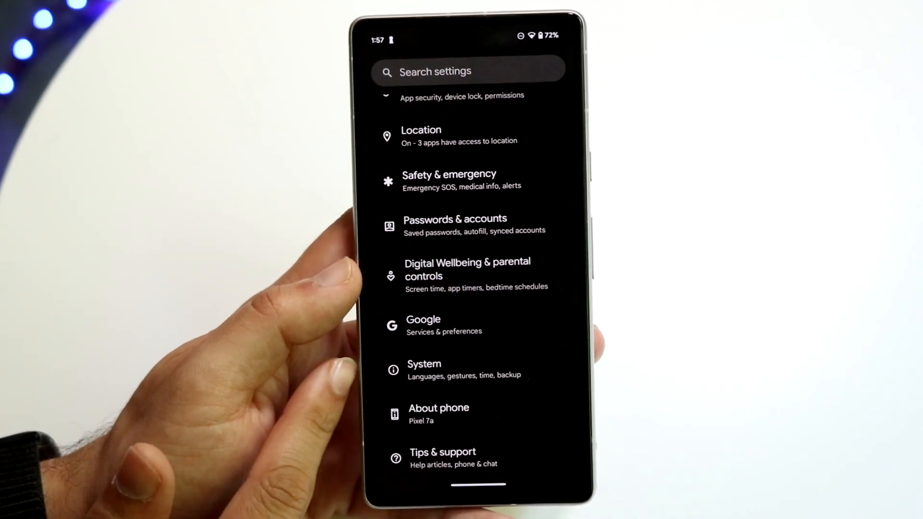
left_click(425, 368)
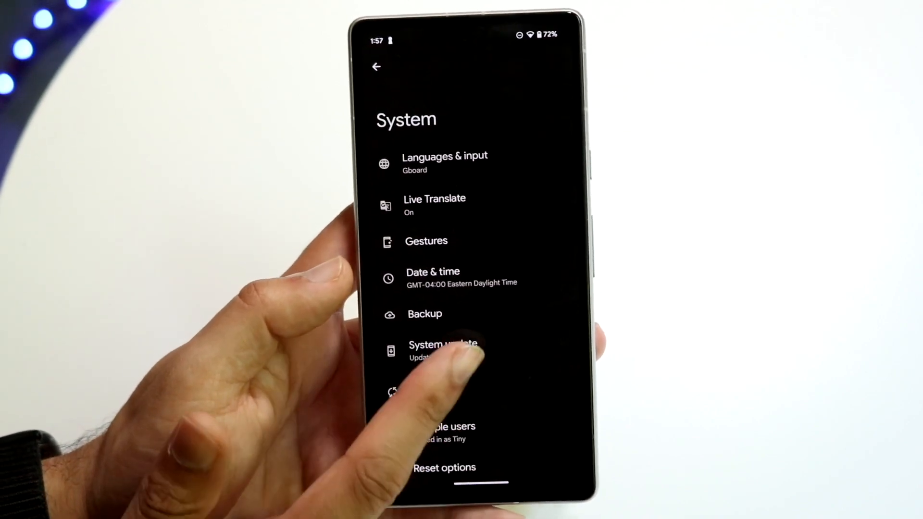
Step: View the System update status showing the paused 589 MB Pixel update
left_click(444, 350)
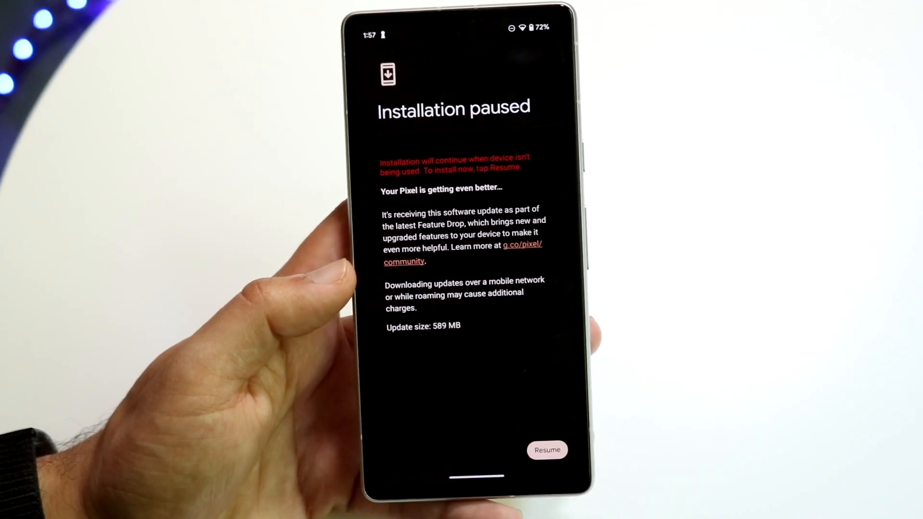